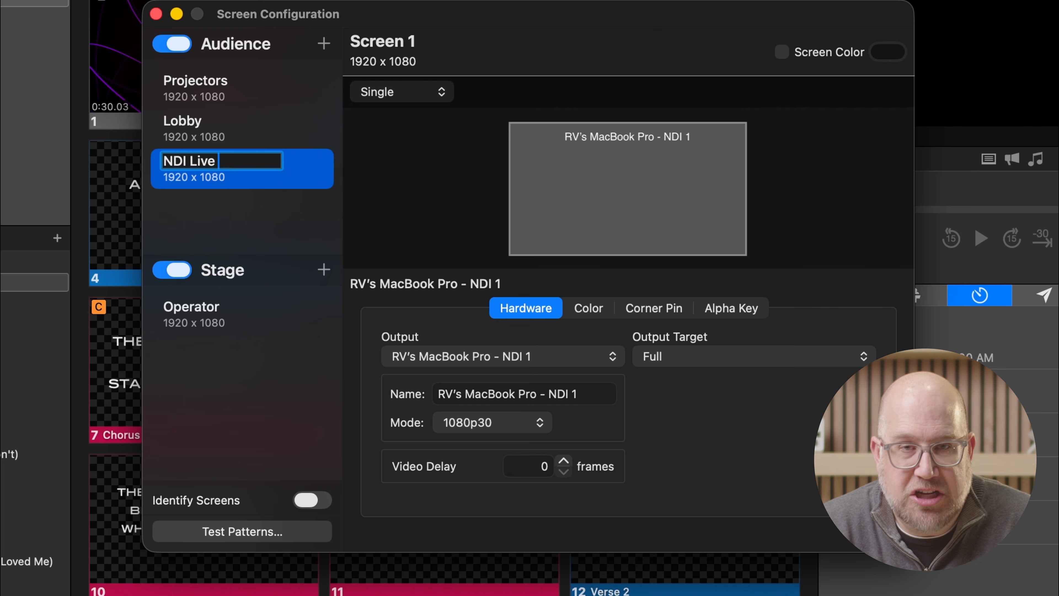
# - Name the new audience screen NDI Live Stream and add a new 1080p30 NDI output as a stage screen
pyautogui.press('Return')
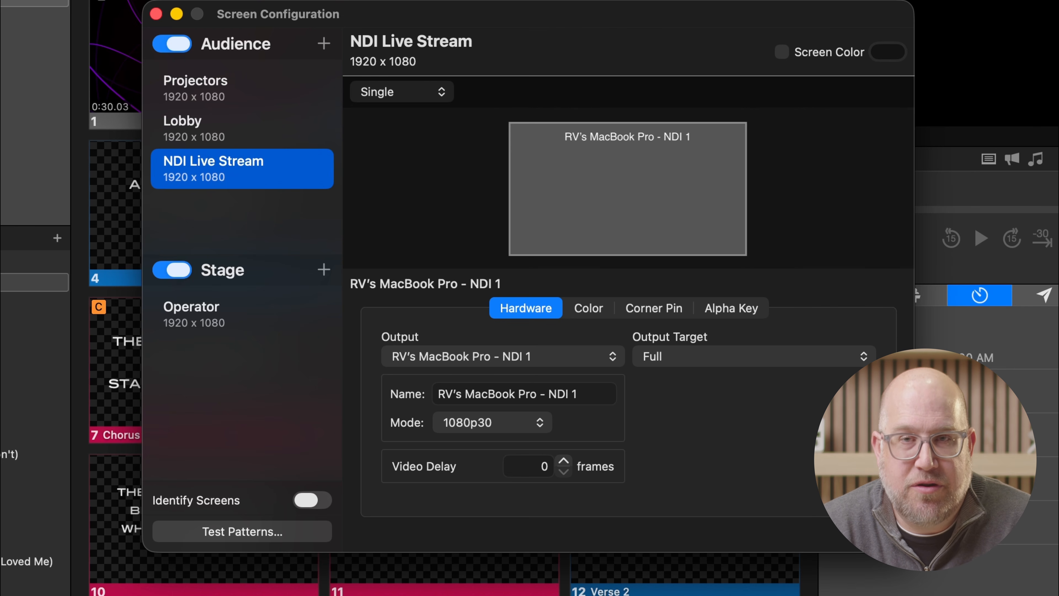
pyautogui.click(324, 269)
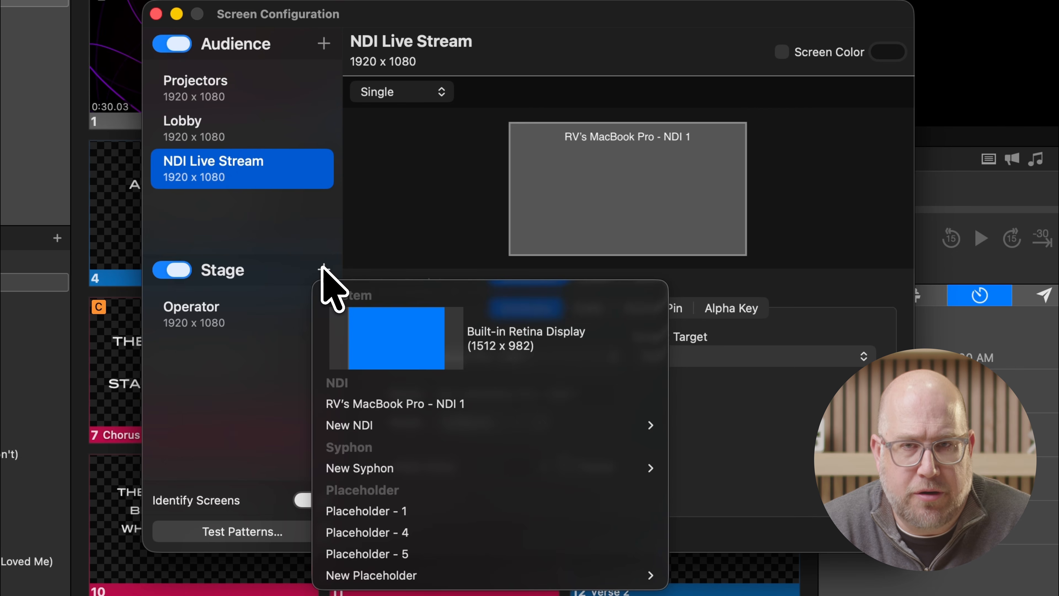
pyautogui.moveTo(417, 426)
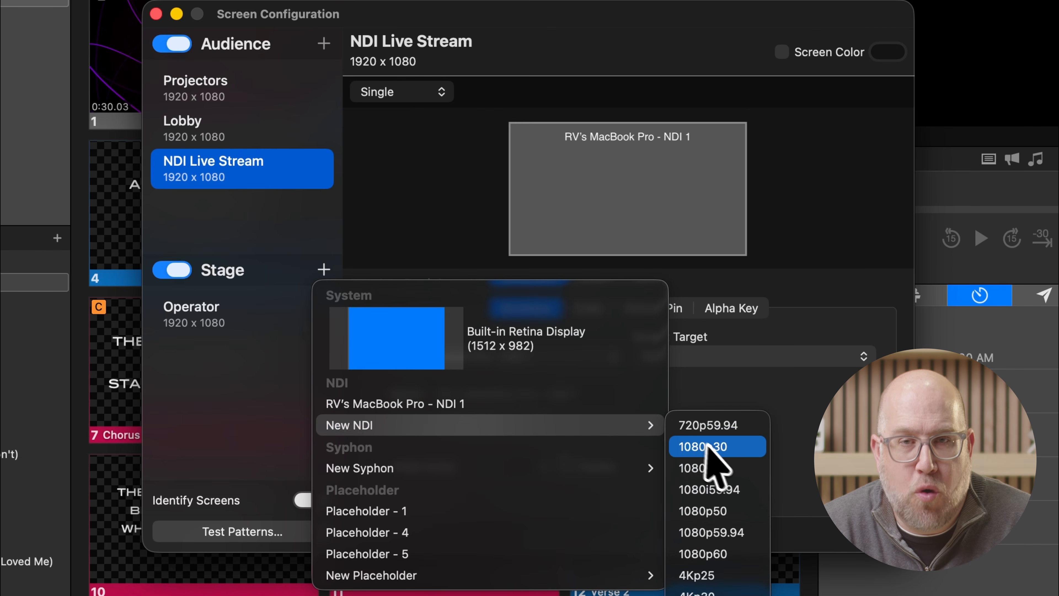
pyautogui.click(719, 450)
# - Rename the new stage screen NDI Stage Display and close the screen configuration
pyautogui.rightClick(249, 354)
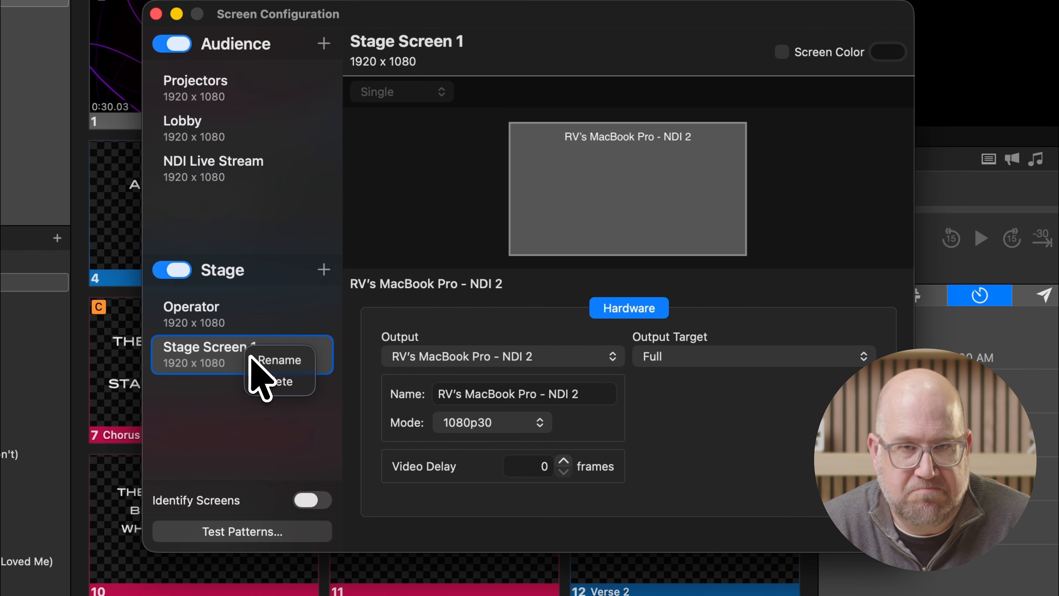
pyautogui.click(252, 357)
pyautogui.write('N')
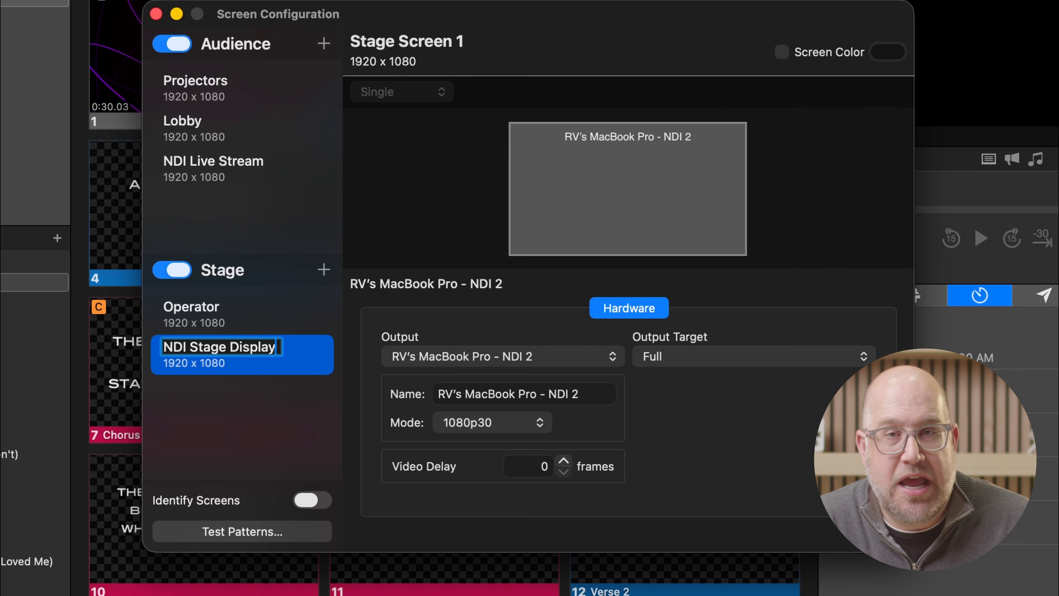
pyautogui.write('DI Stage Display')
pyautogui.press('Return')
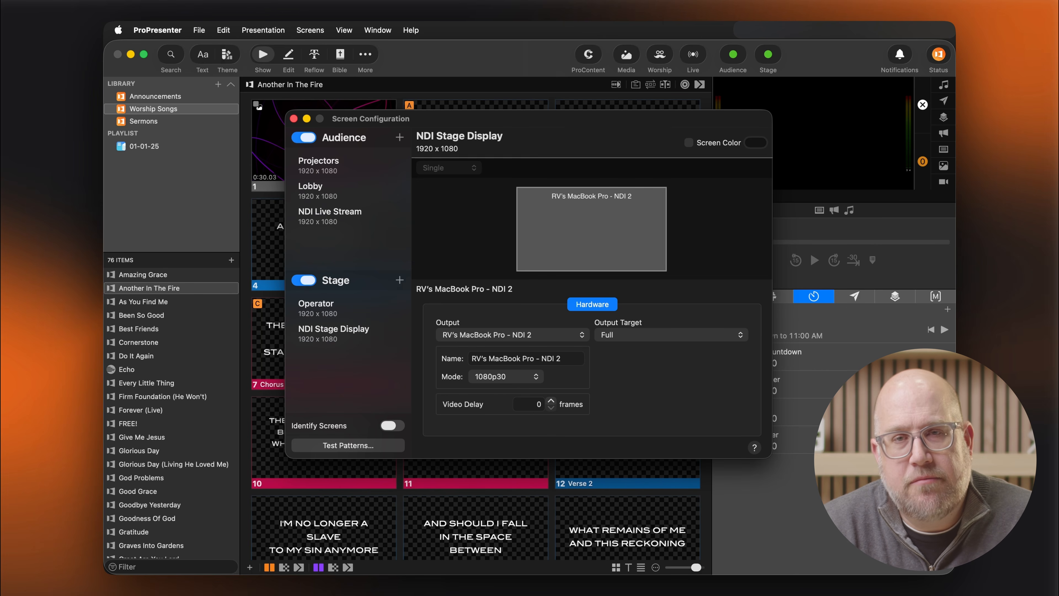
pyautogui.click(294, 119)
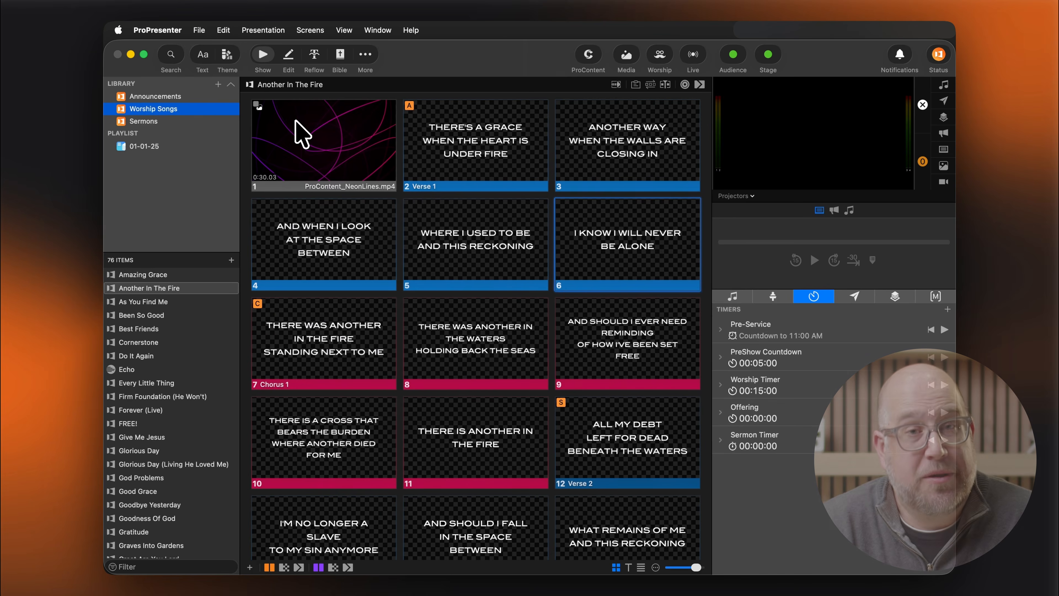
# - Assign the Big Slide Notes layout to the NDI Stage Display screen
pyautogui.click(773, 297)
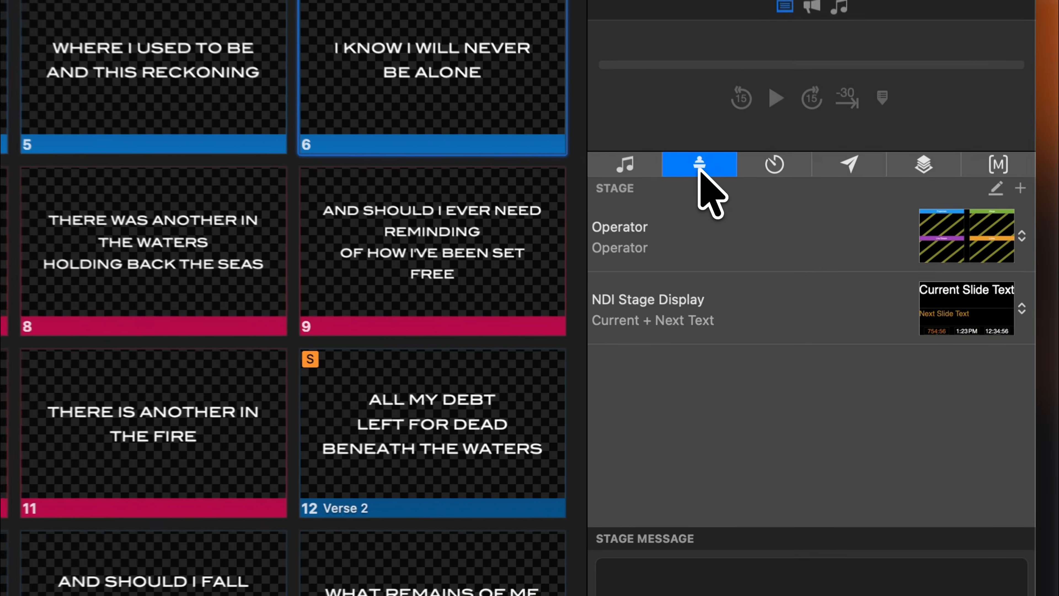
pyautogui.click(910, 370)
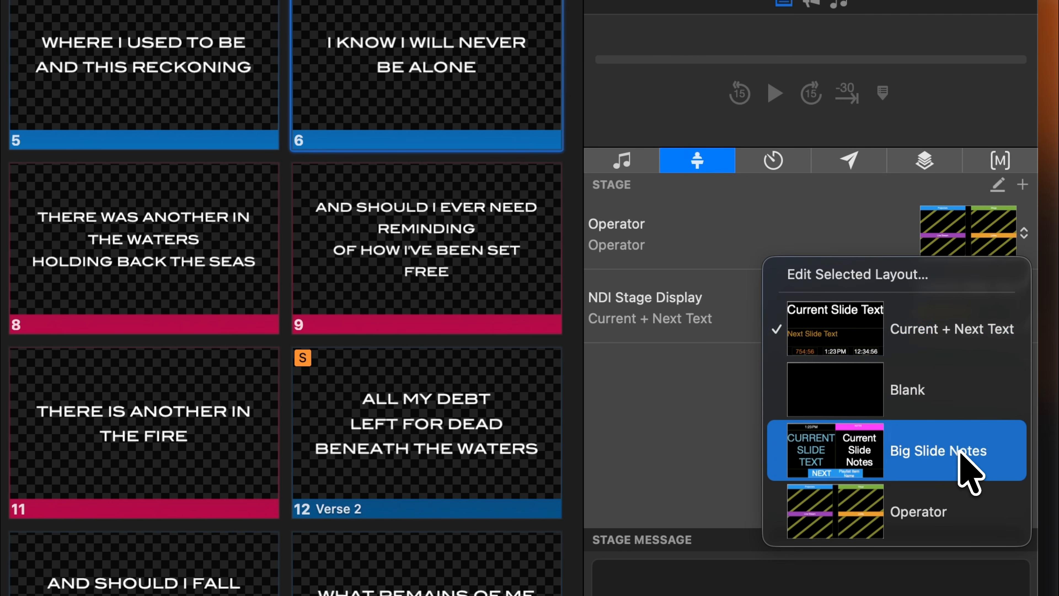
pyautogui.click(897, 450)
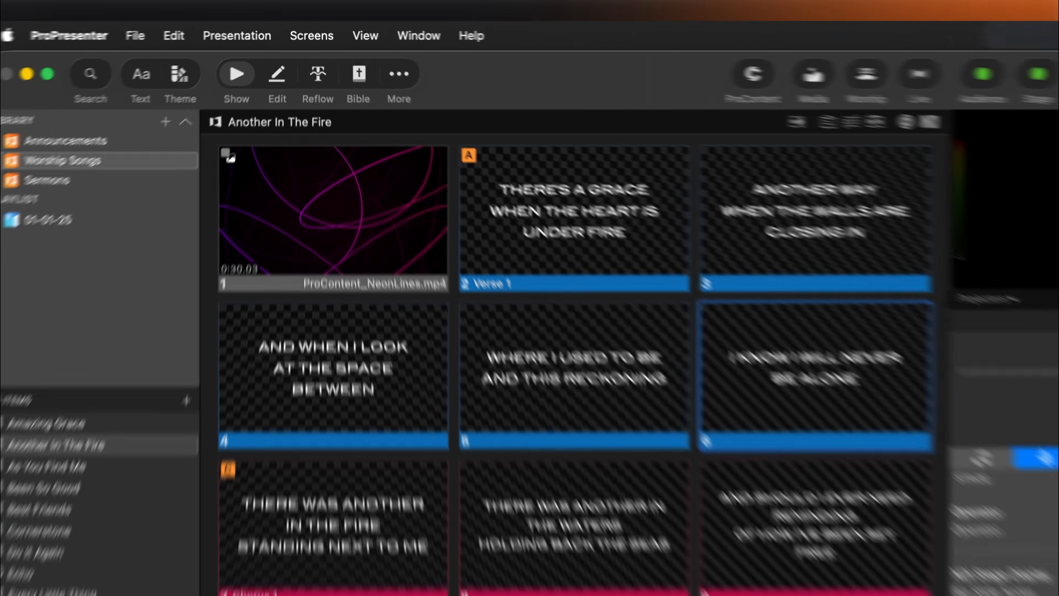
# - In the Walk In look, disable media for NDI Live Stream and apply the Lower 3rd Lyrics theme to its presentation
pyautogui.click(310, 30)
pyautogui.click(361, 153)
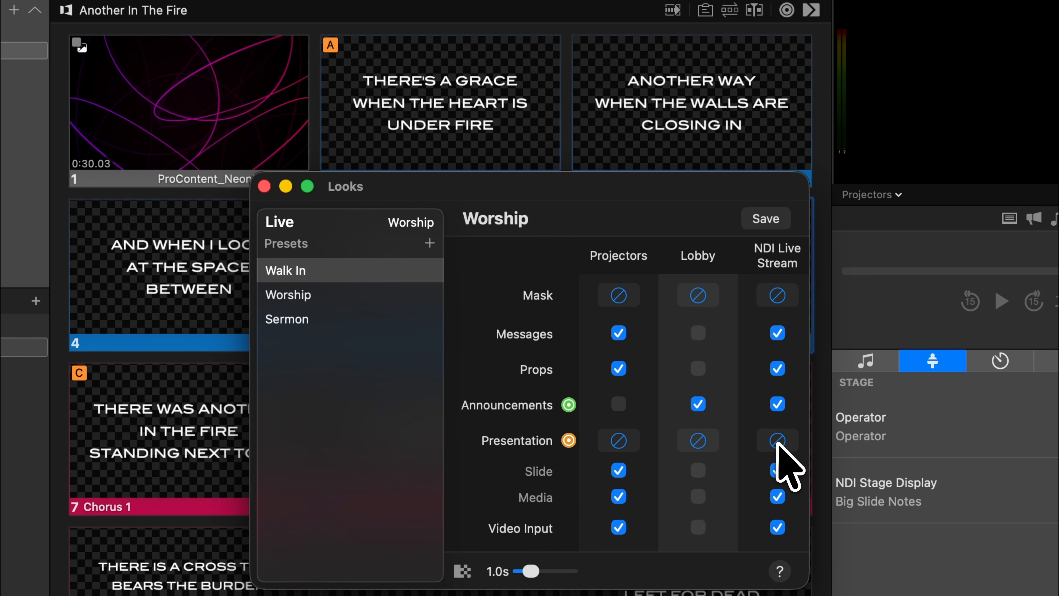
pyautogui.click(777, 496)
pyautogui.click(777, 439)
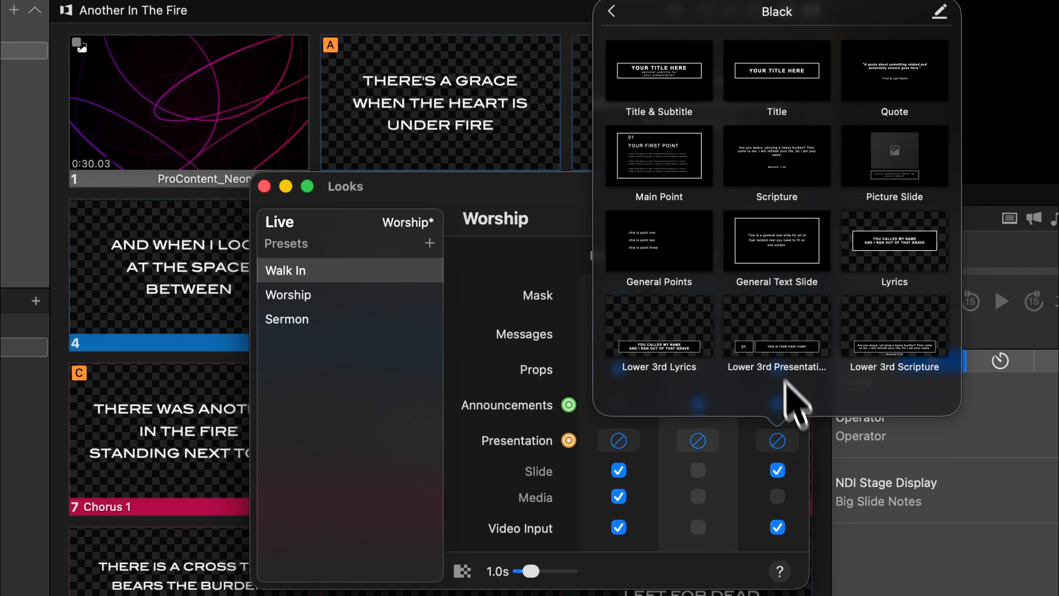
pyautogui.click(683, 345)
# - In the Worship look, apply the Lower 3rd Lyrics theme to the NDI Live Stream presentation
pyautogui.click(350, 295)
pyautogui.click(771, 440)
pyautogui.click(685, 353)
# - In the Sermon look, apply the Lower 3rd Scripture theme to the NDI Live Stream presentation and close the Looks window
pyautogui.click(350, 319)
pyautogui.click(773, 441)
pyautogui.click(875, 362)
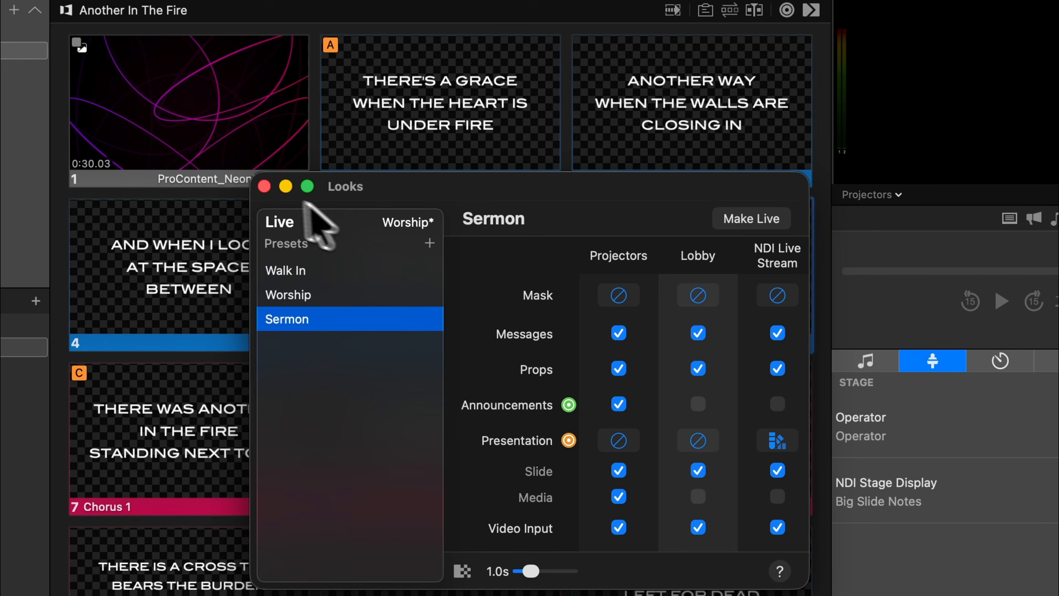
pyautogui.click(264, 186)
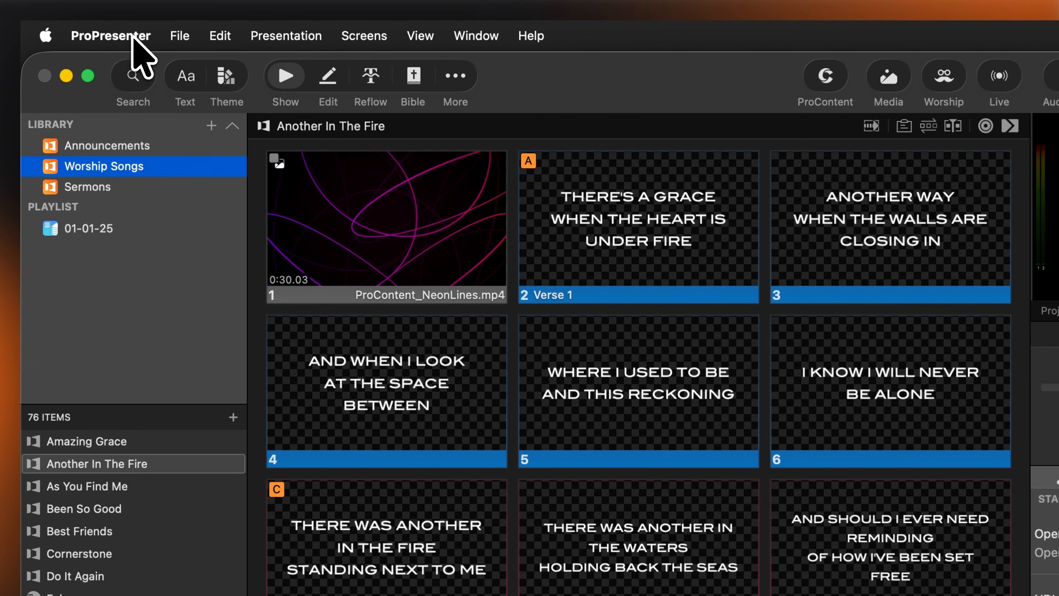
# - Open the Inputs page of the application settings
pyautogui.click(169, 30)
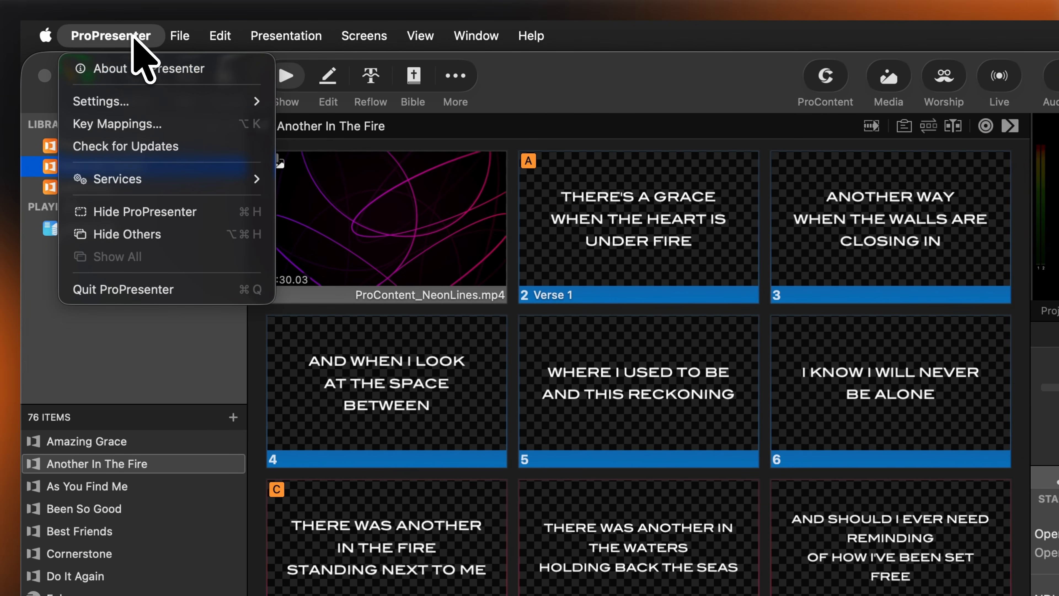
pyautogui.moveTo(176, 66)
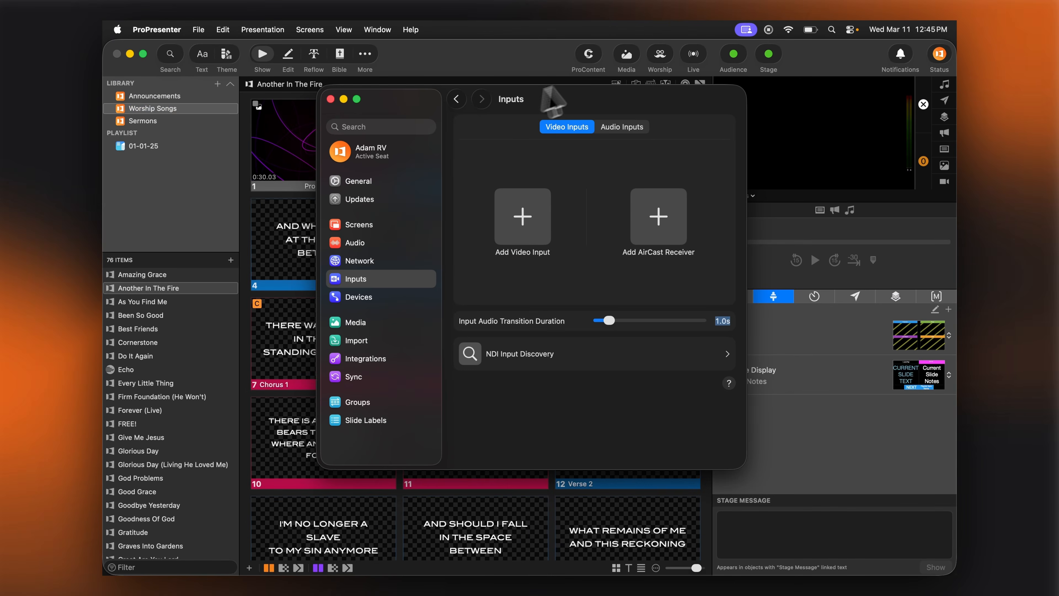
pyautogui.click(729, 69)
# - Open the video input configuration from the Video Inputs playlist in the media bin
pyautogui.click(626, 71)
pyautogui.click(478, 432)
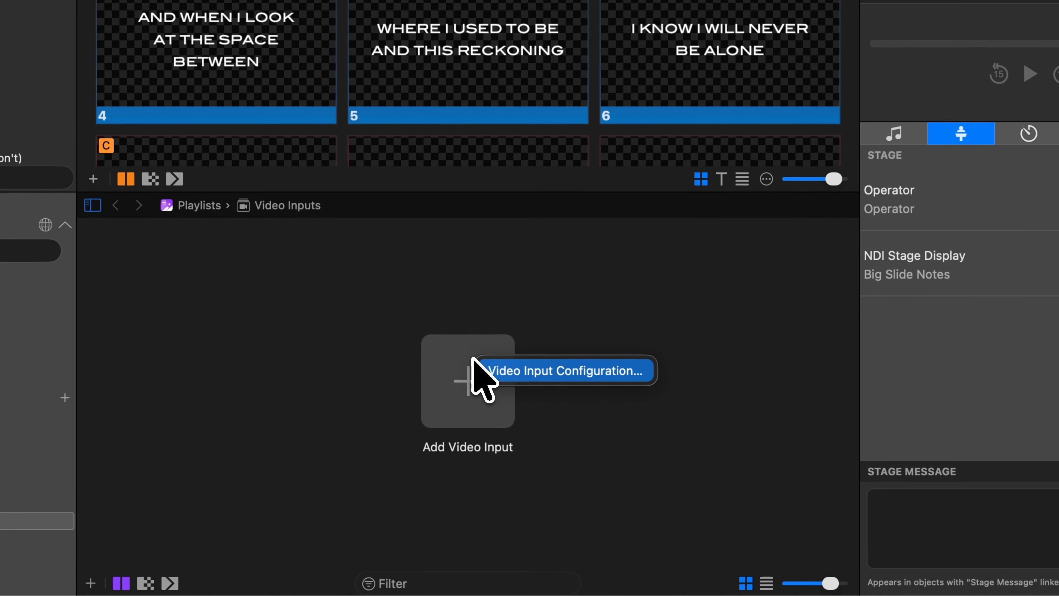
pyautogui.click(541, 371)
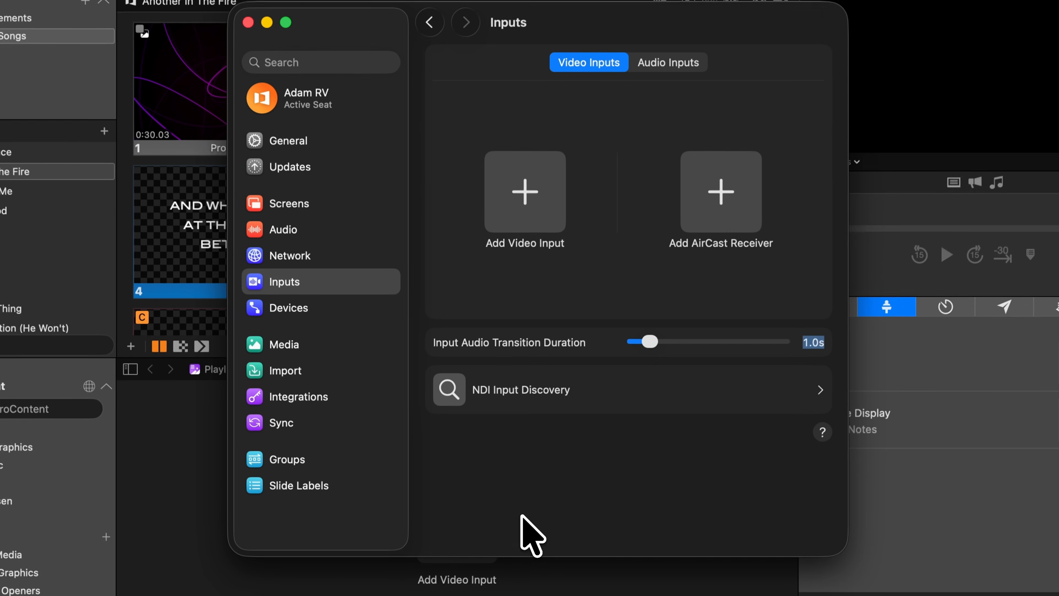
# - Add a first video input and set its device to the ZOWIECAM NDI source
pyautogui.click(525, 195)
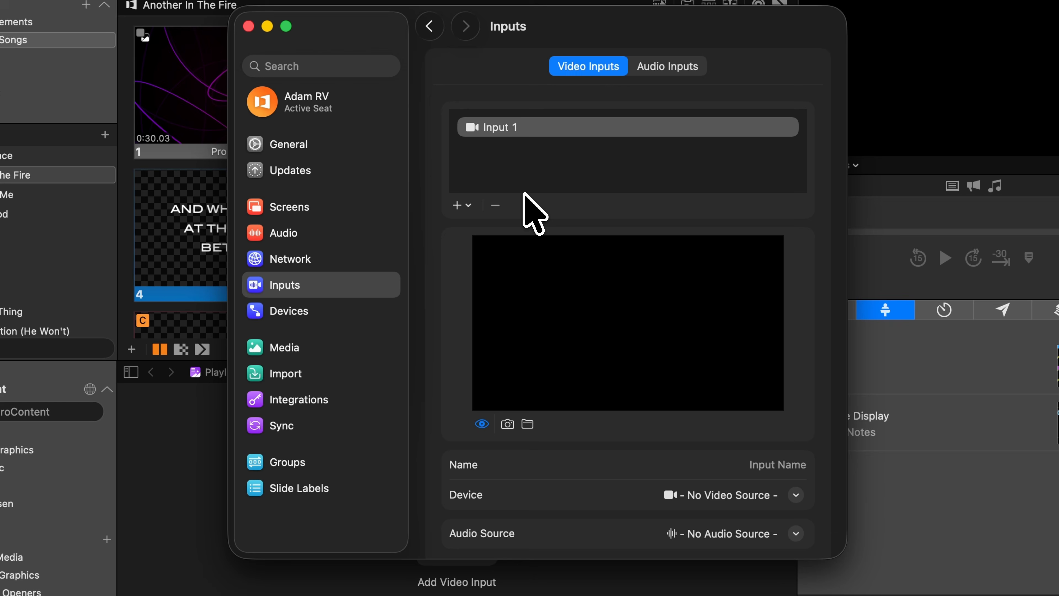
pyautogui.scroll(-4, 459, 271)
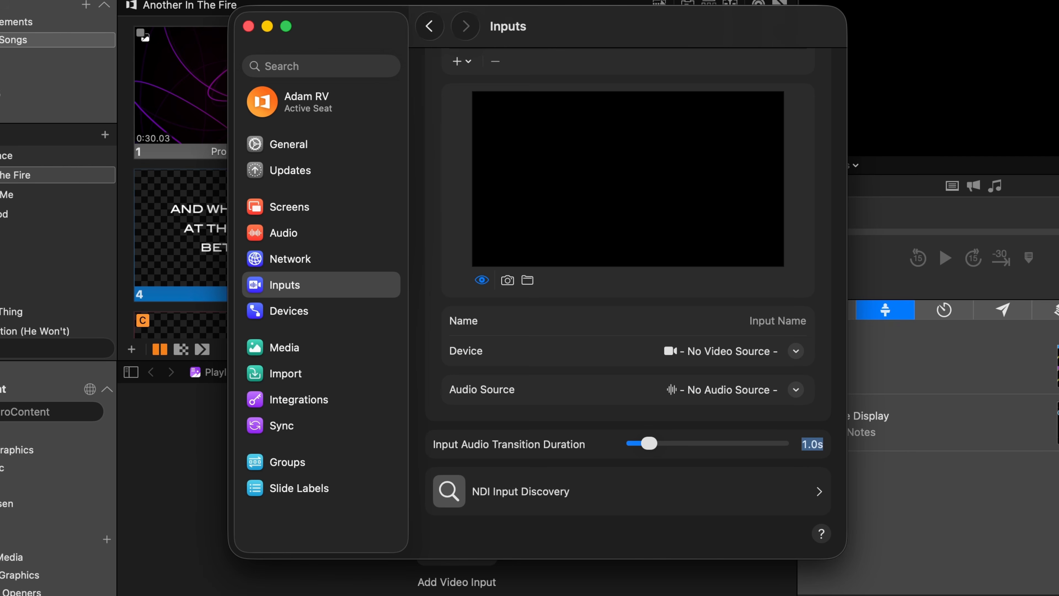
pyautogui.click(797, 351)
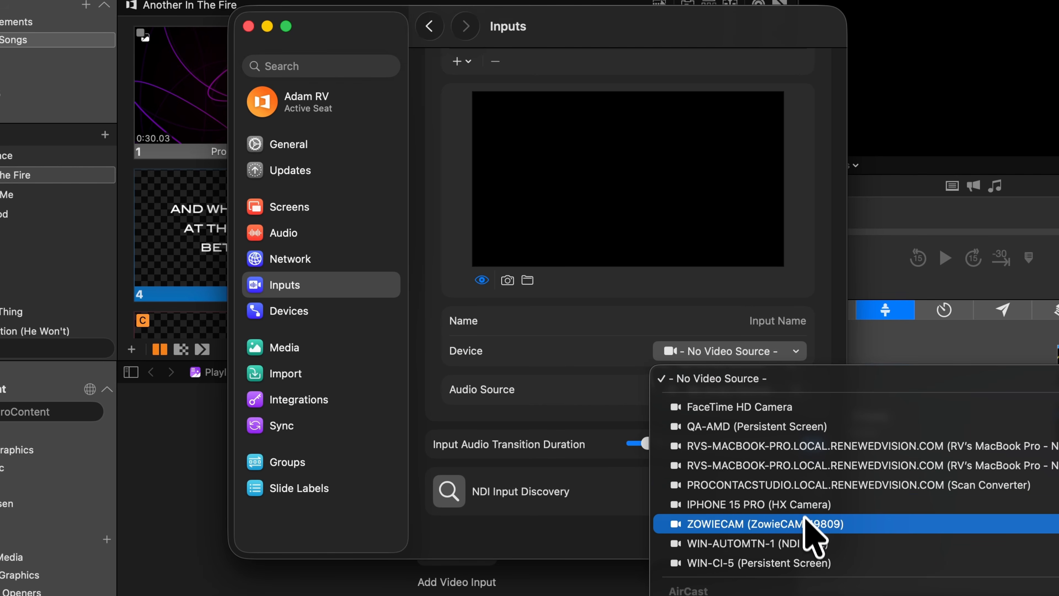
pyautogui.click(806, 527)
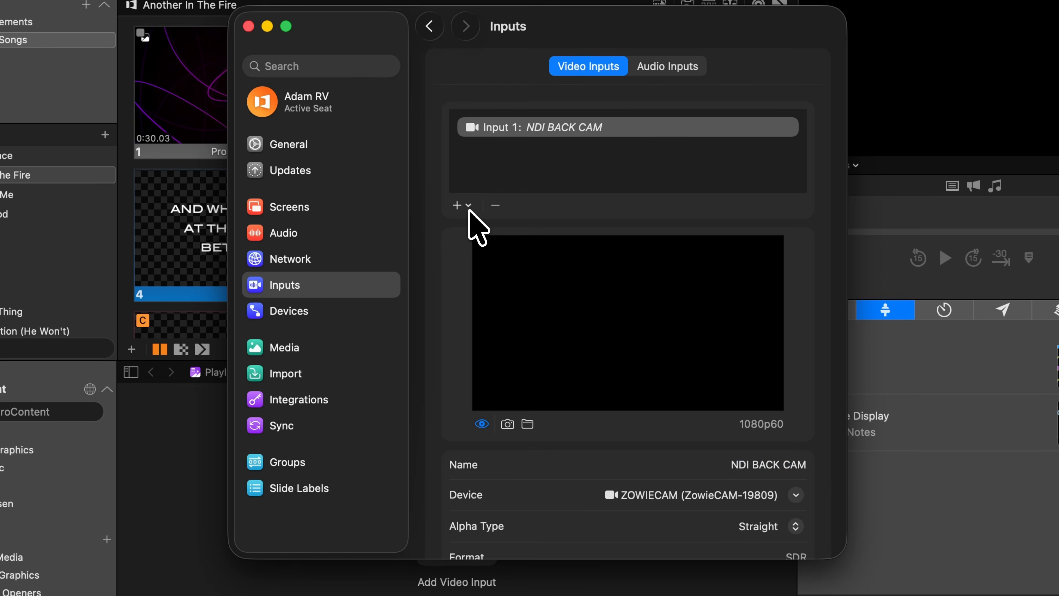
# - Add a second video input using the Scan Converter NDI source and name it NDI Web Browser Window
pyautogui.click(467, 208)
pyautogui.click(593, 357)
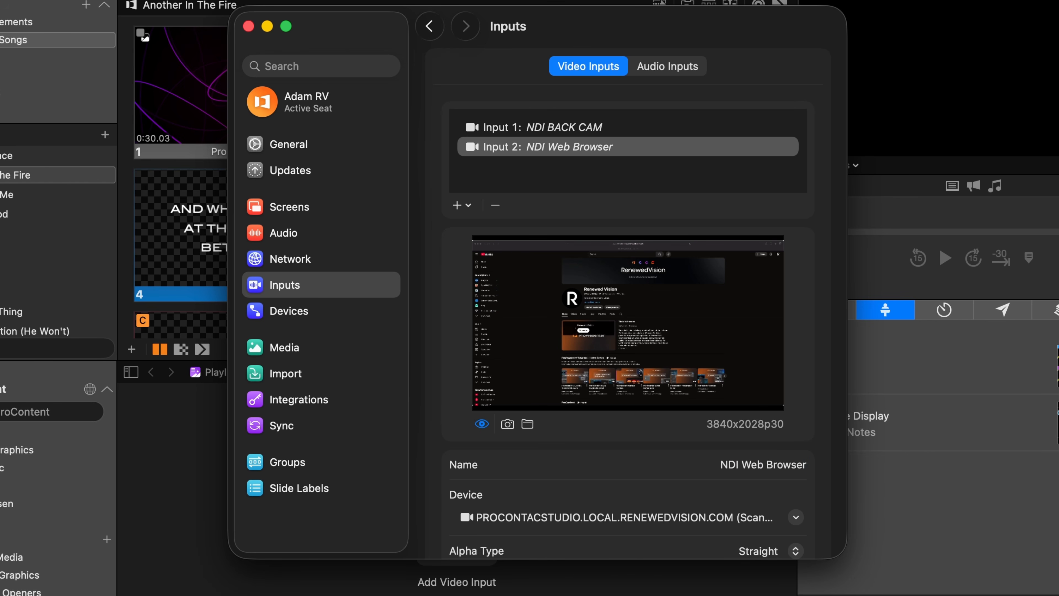
pyautogui.write('Windo')
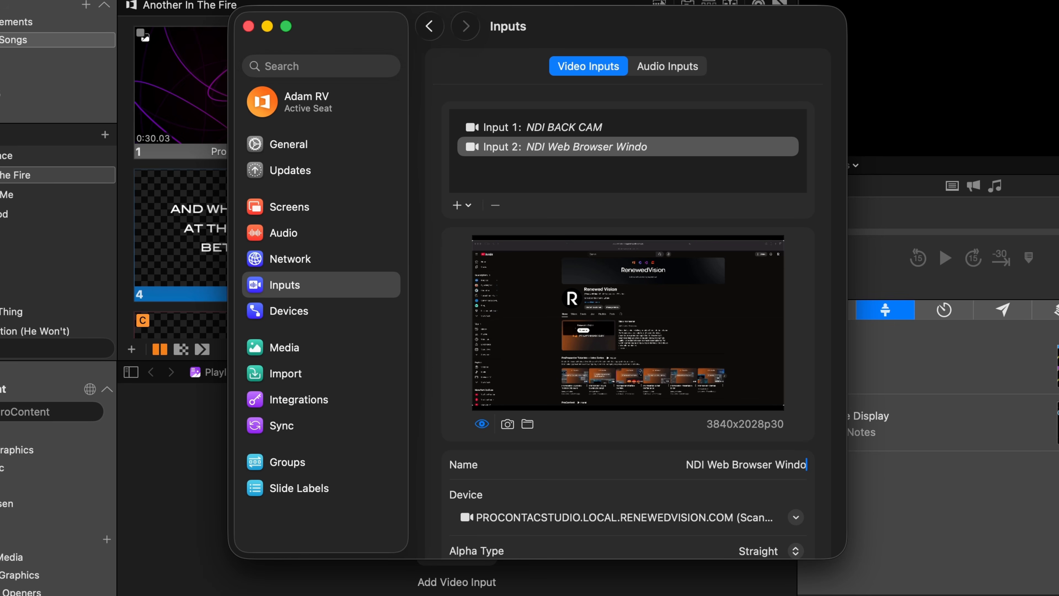
pyautogui.write('w')
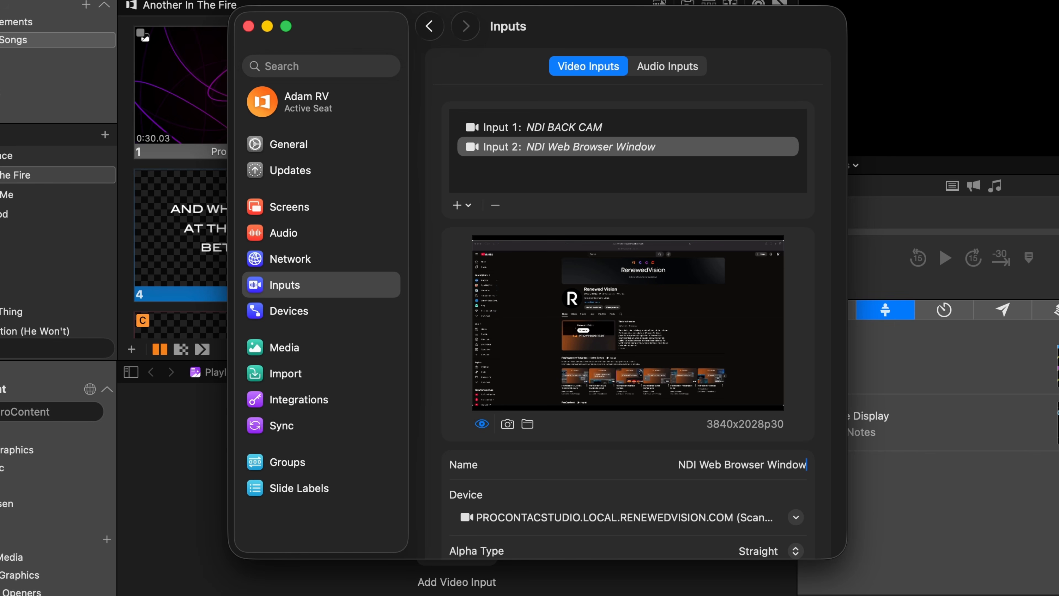